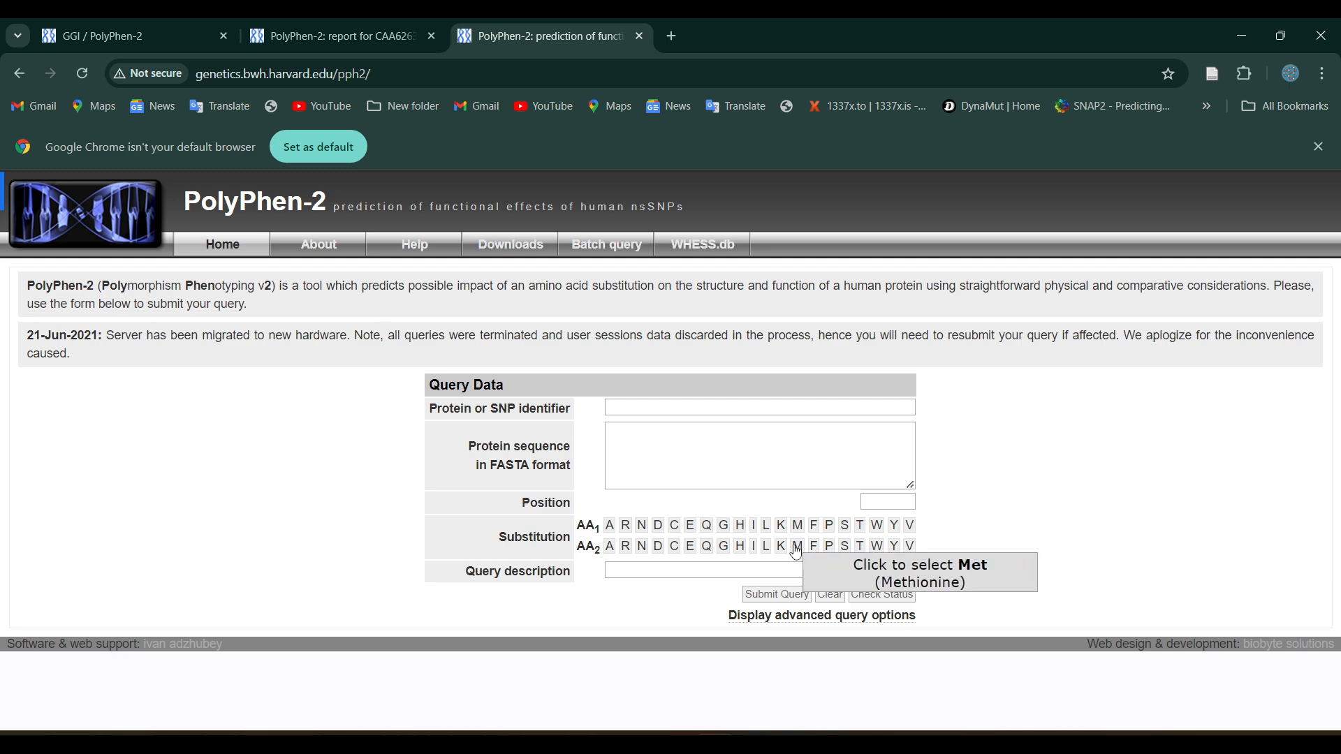
- Define the query substitution as threonine (T) to isoleucine (I) at position 2
left_click(861, 530)
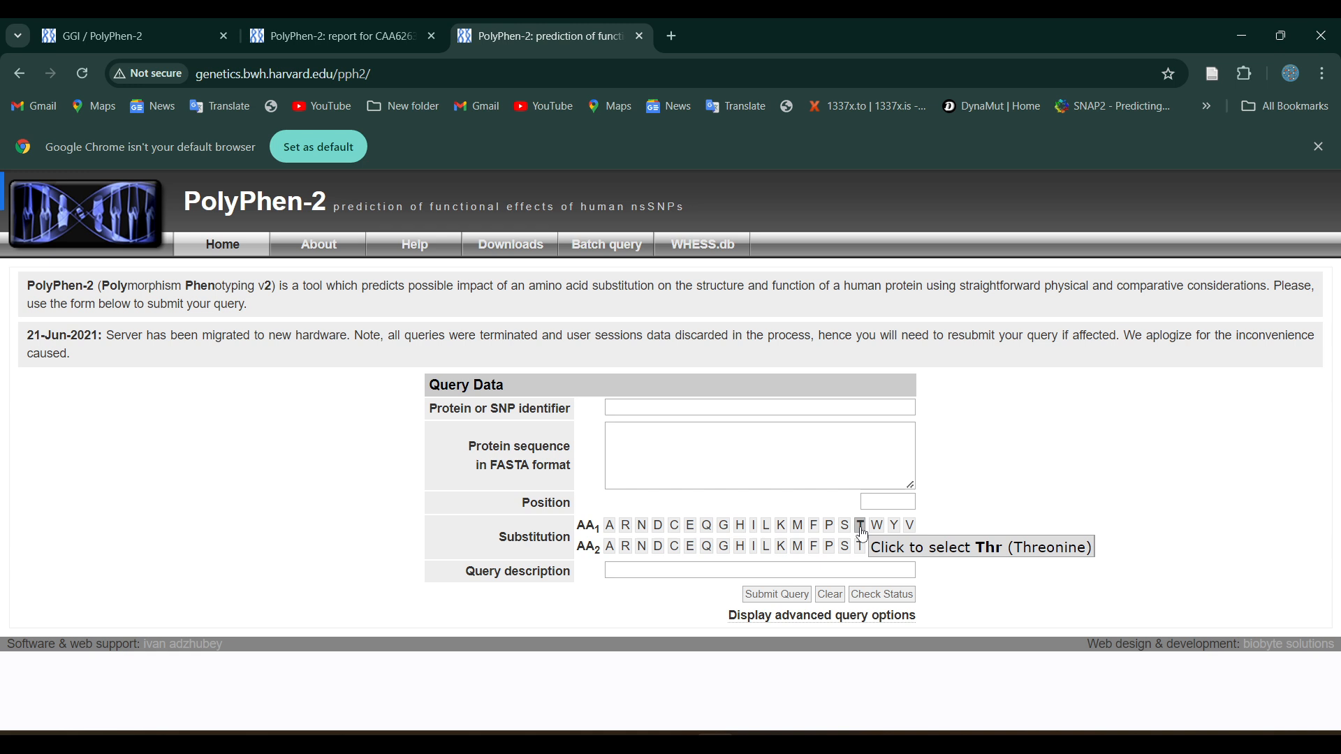
left_click(756, 549)
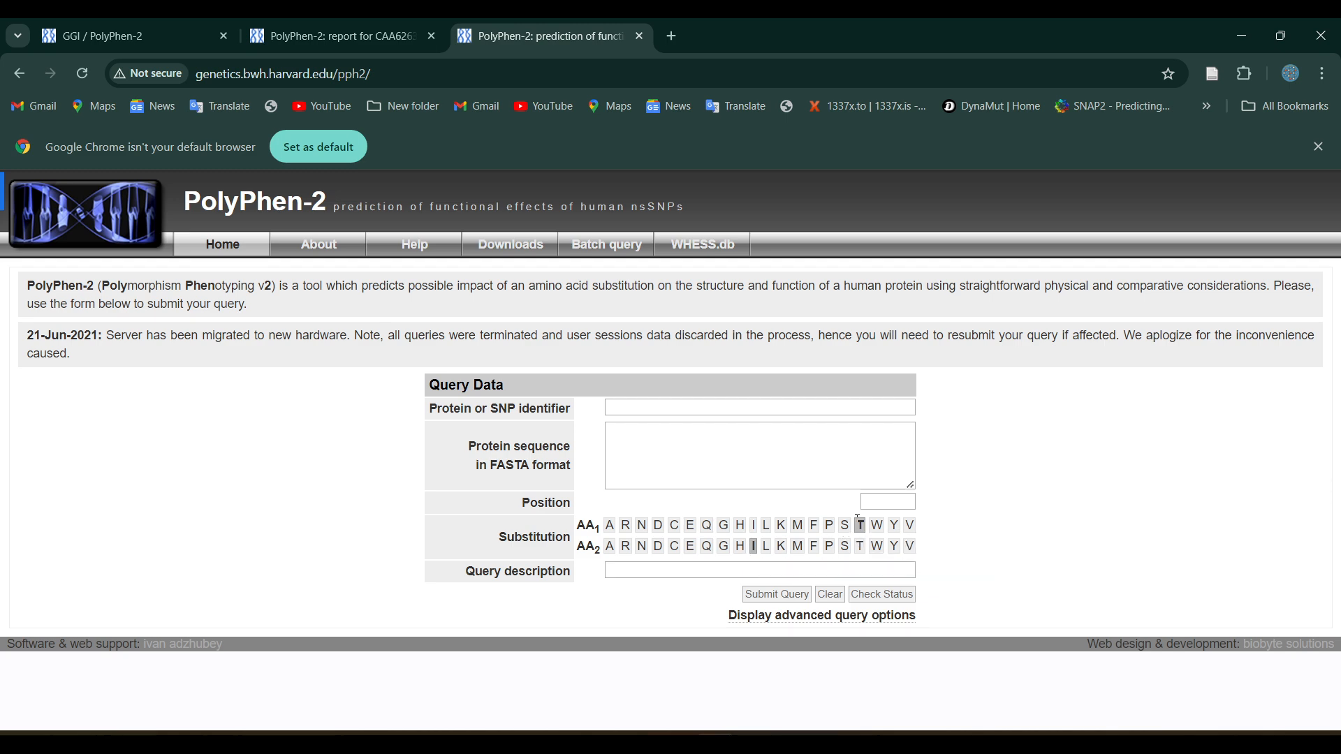
left_click(890, 500)
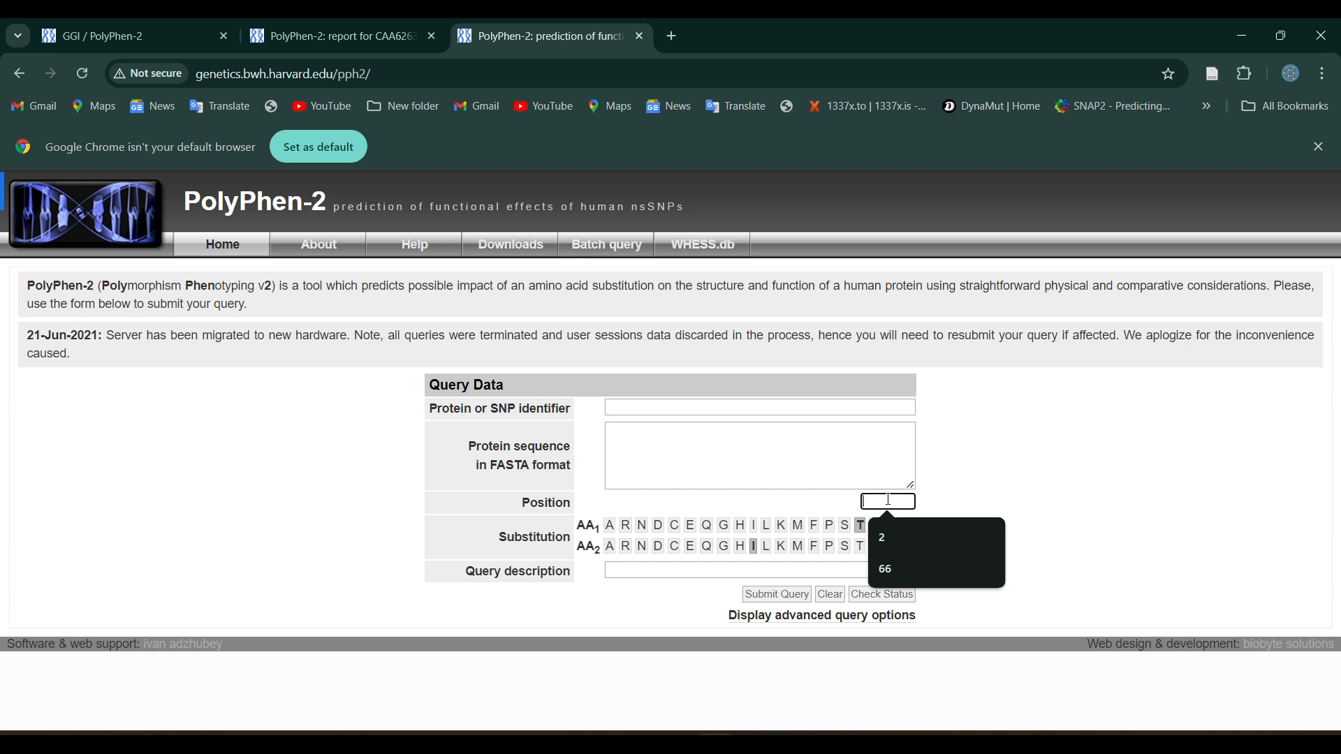
left_click(894, 527)
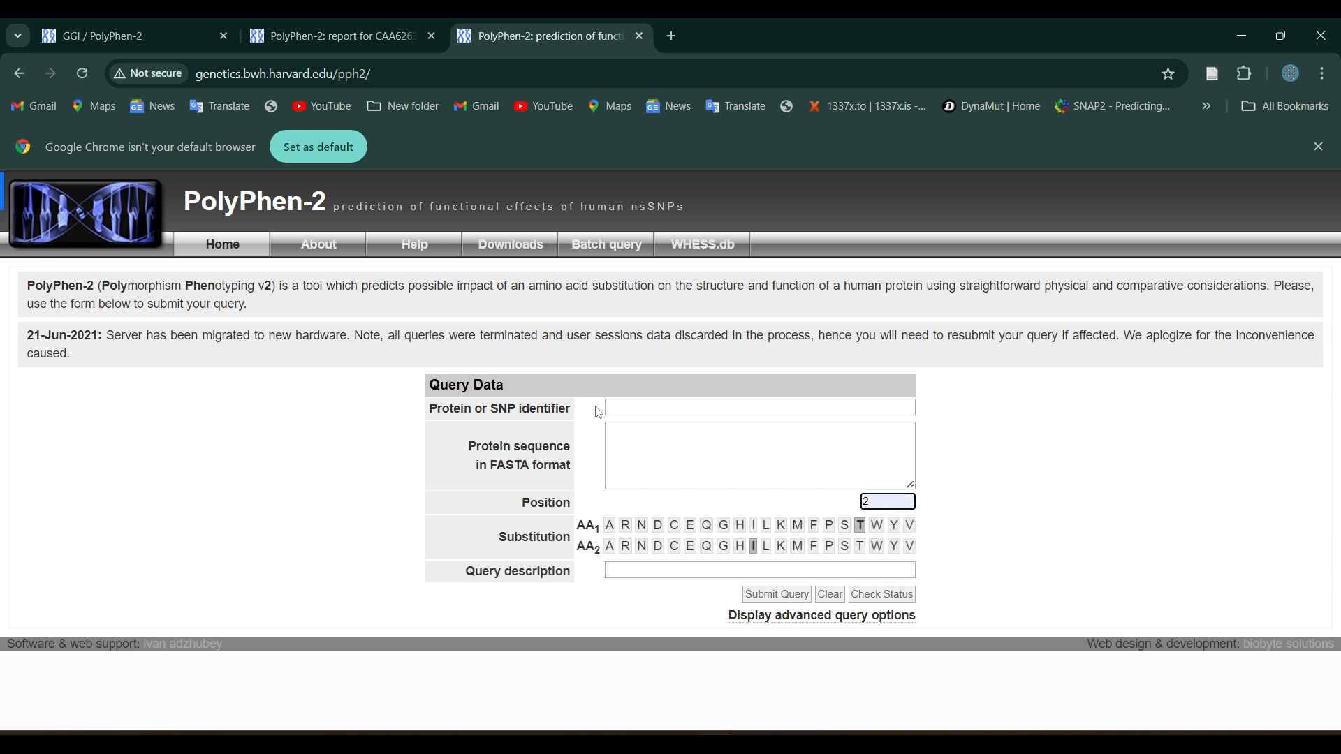
- Search Google for ncbi in a new browser tab and open the National Center for Biotechnology Information website
left_click(671, 42)
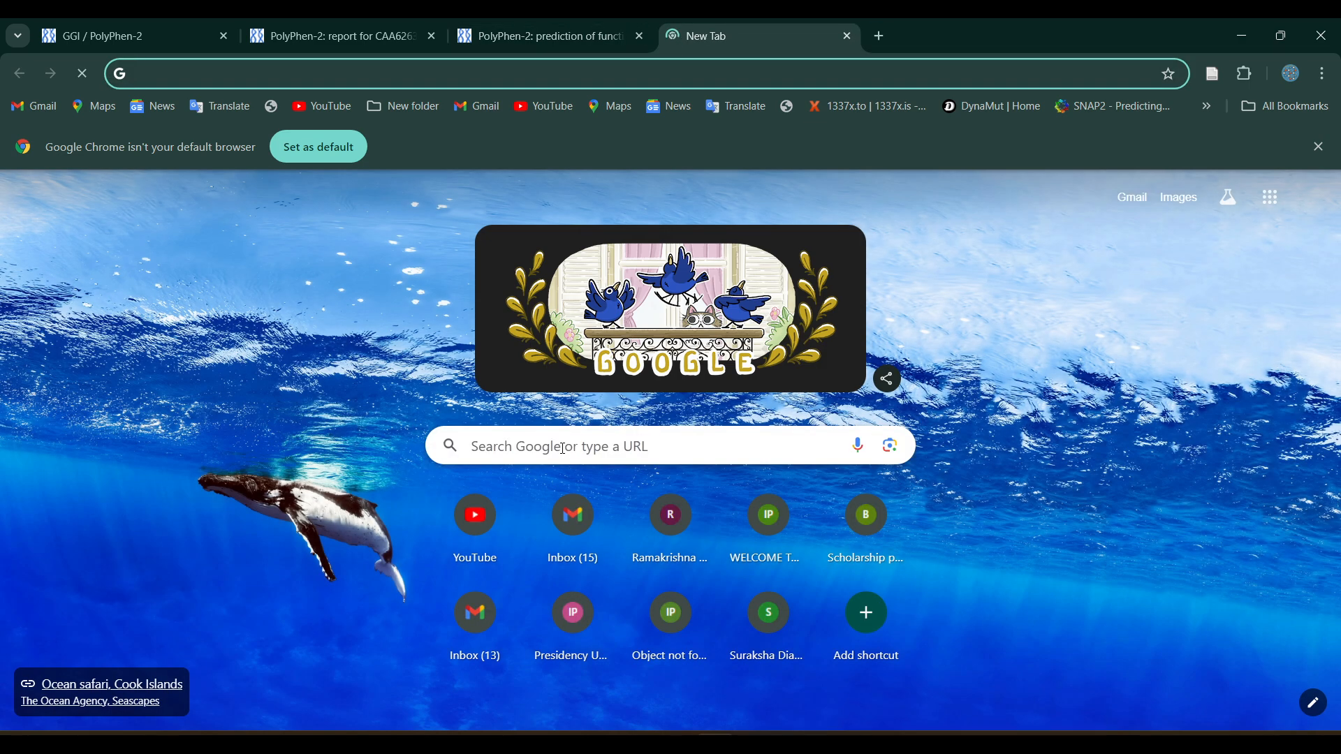
left_click(563, 448)
type("ncb")
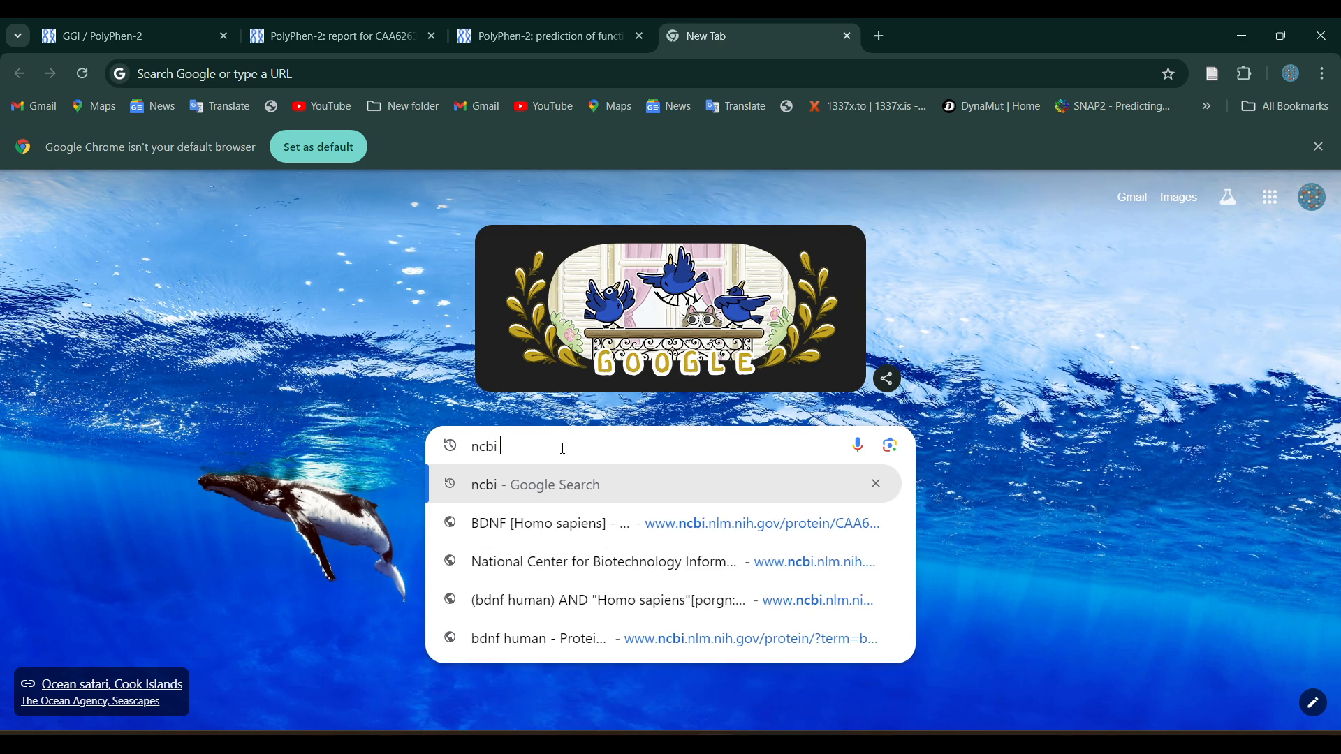
type("i")
key("Return")
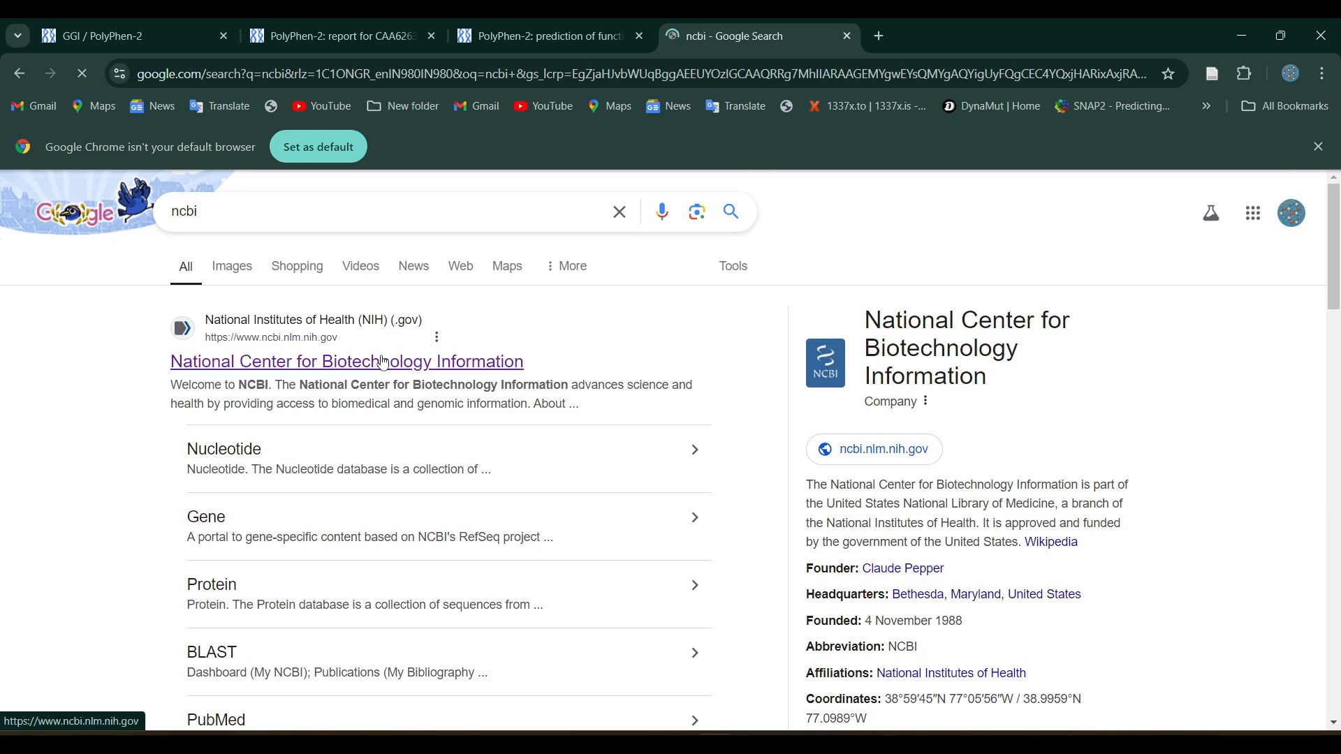
left_click(384, 362)
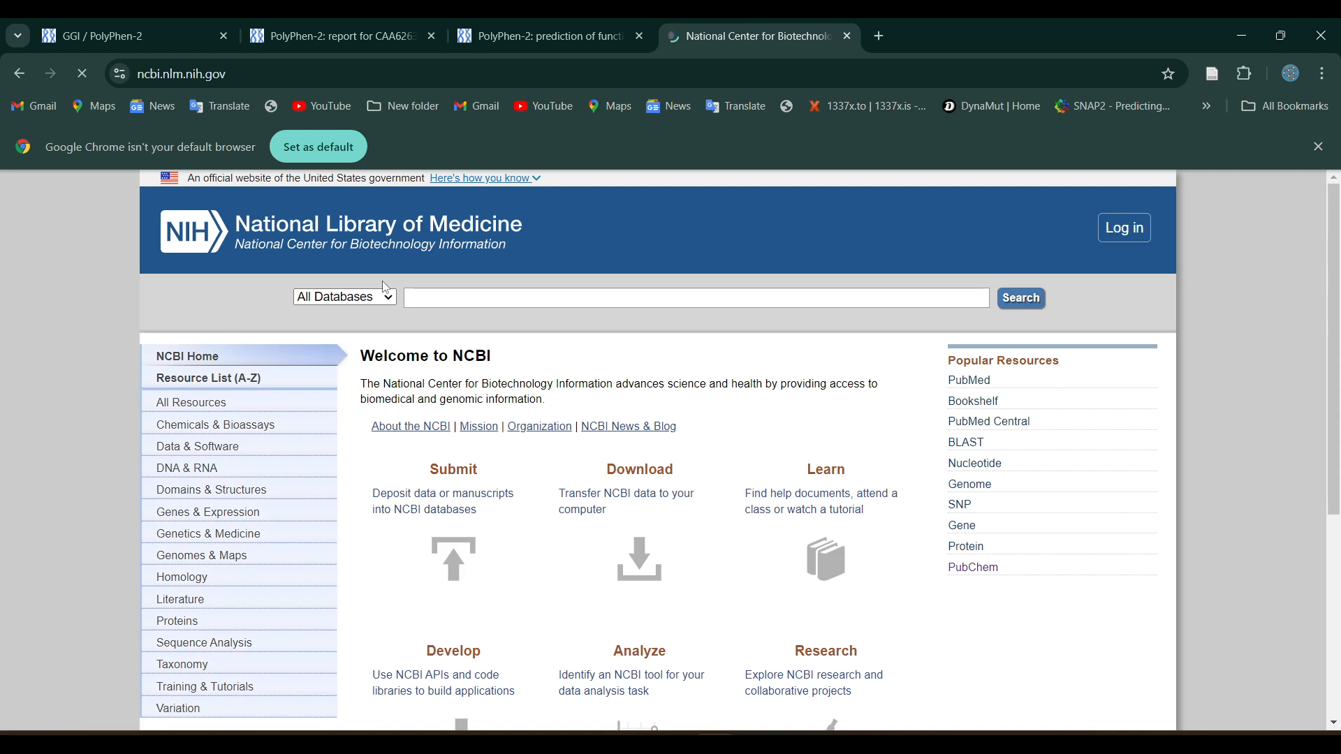
- Search the NCBI Protein database for "bdnf human"
left_click(384, 297)
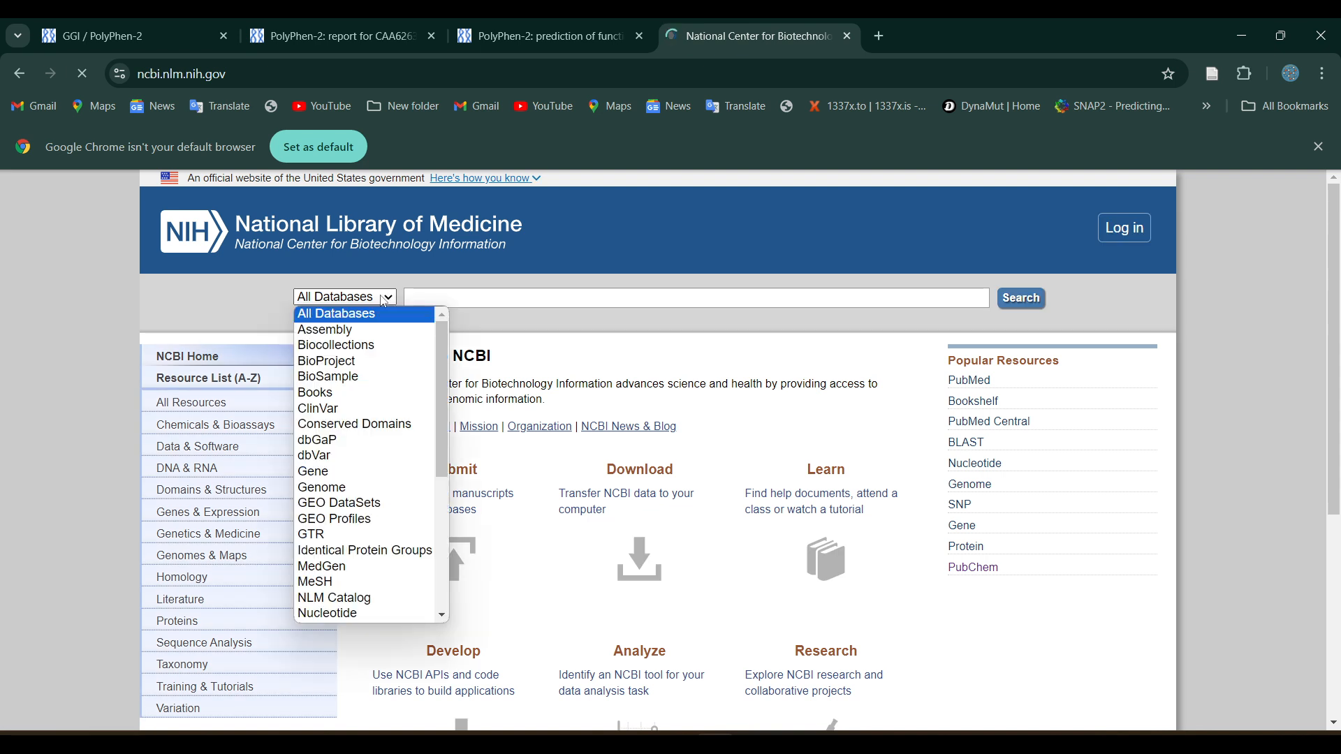
type("pro")
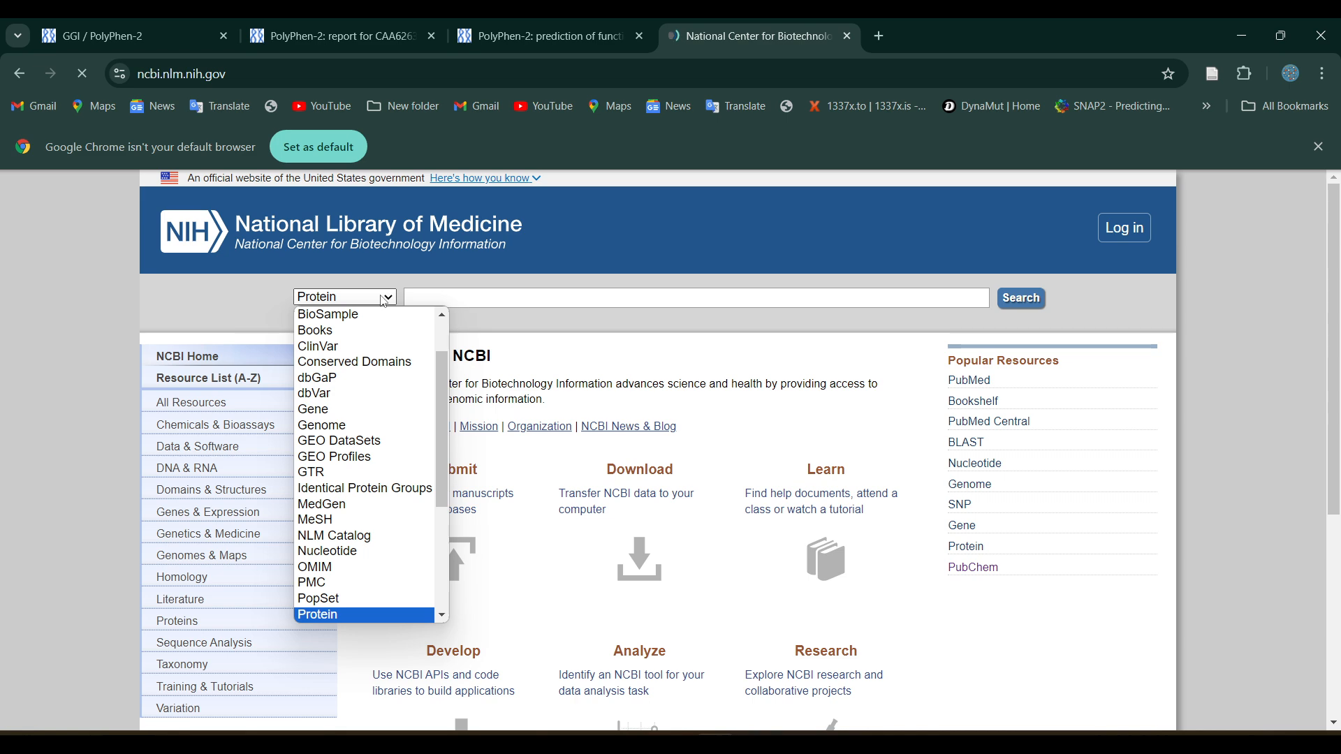
key("Return")
left_click(438, 301)
type("bdnf")
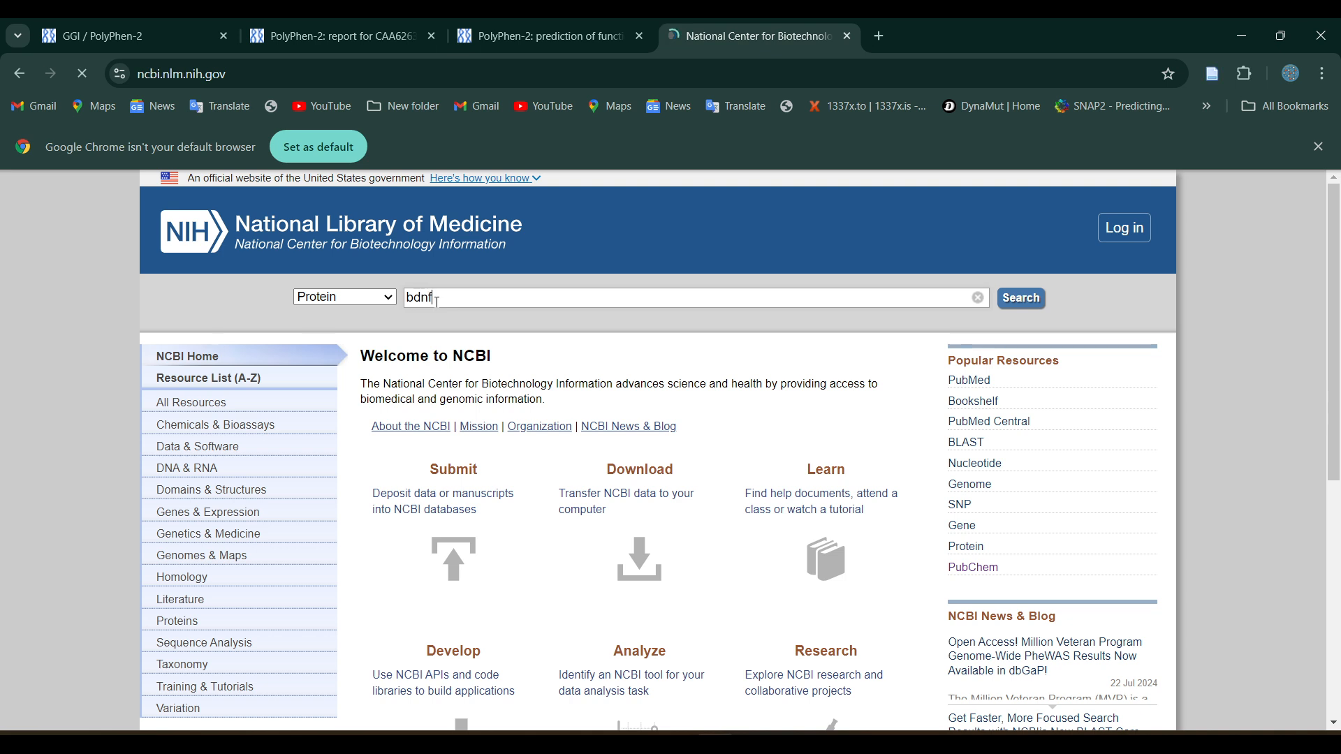
type(" gene")
key("BackSpace")
key("BackSpace")
key("BackSpace")
key("BackSpace")
type("human")
key("Return")
- Open the FASTA record of BDNF [Homo sapiens], accession CAA62632.1, and copy its header and full sequence
scroll(526, 453, "down", 2)
scroll(525, 453, "down", 5)
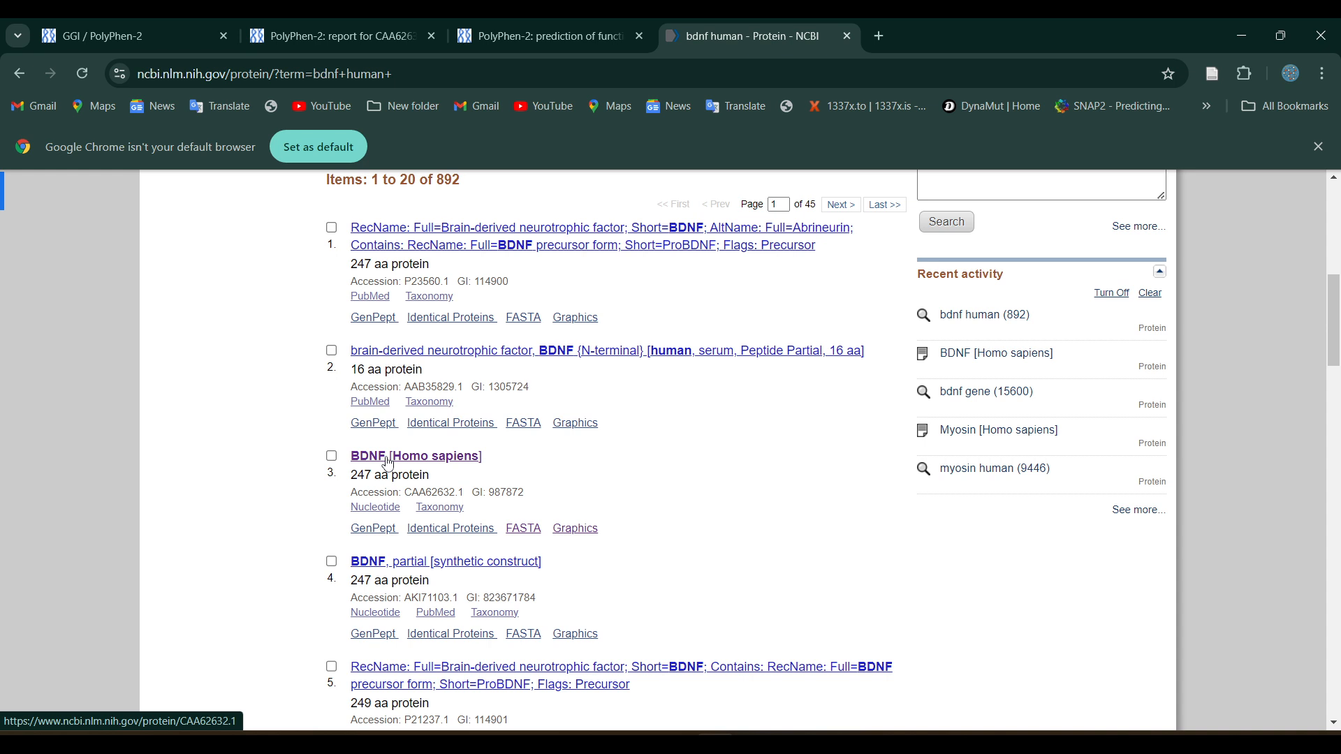
left_click(524, 534)
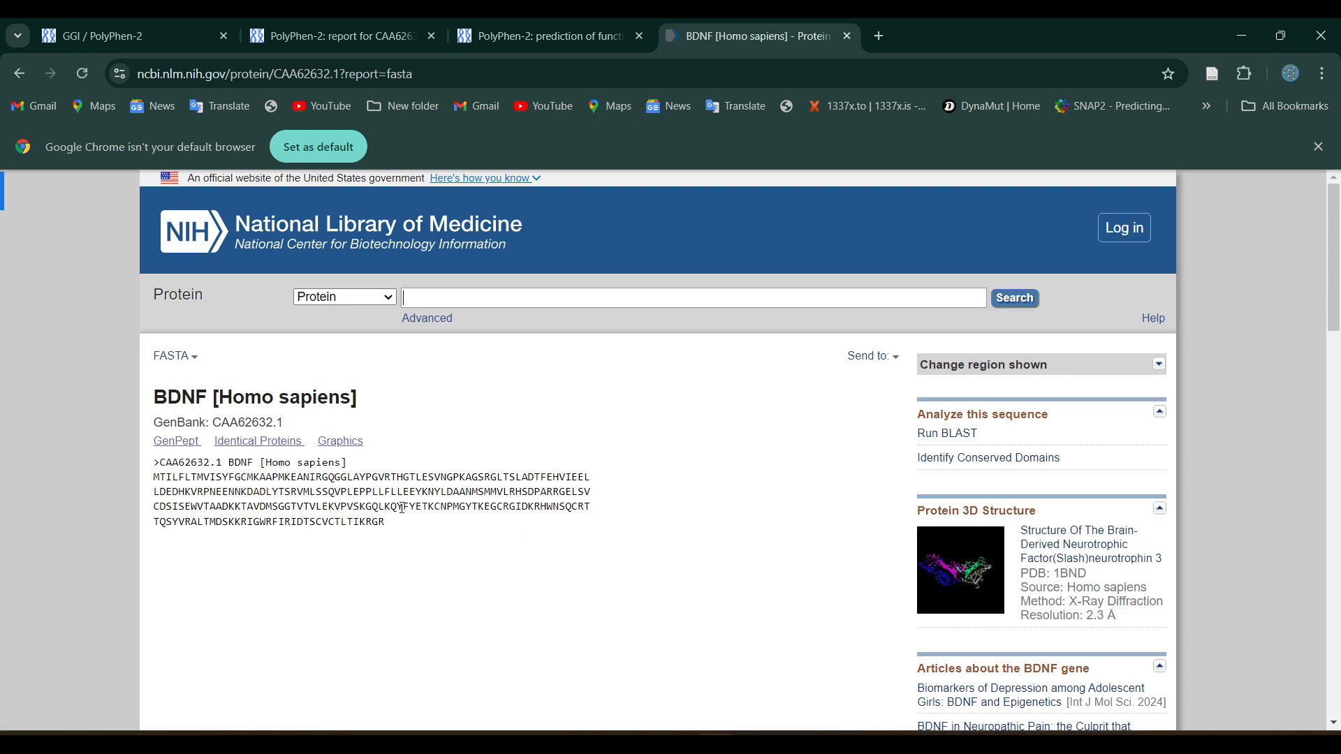
left_click_drag(386, 522, 152, 471)
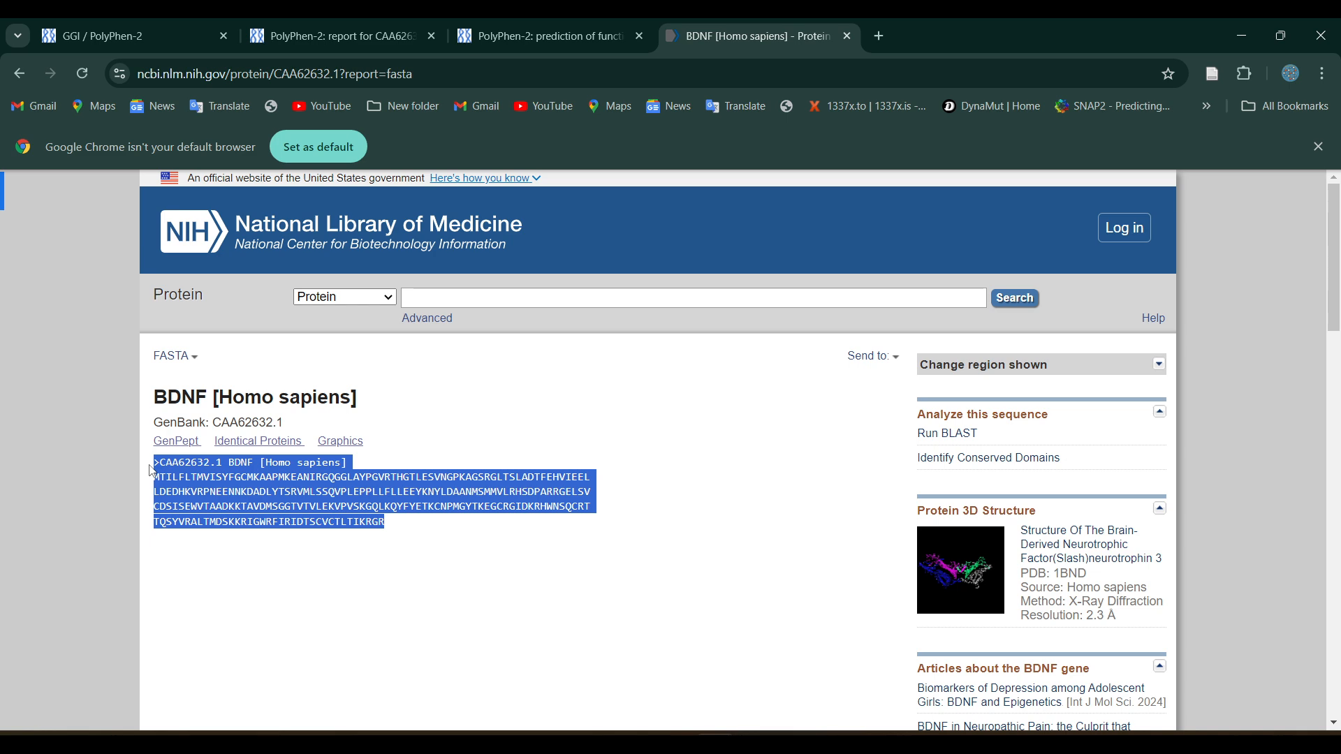
- Return to the PolyPhen-2 query form, paste the BDNF FASTA sequence as the protein sequence and submit the query
left_click(573, 24)
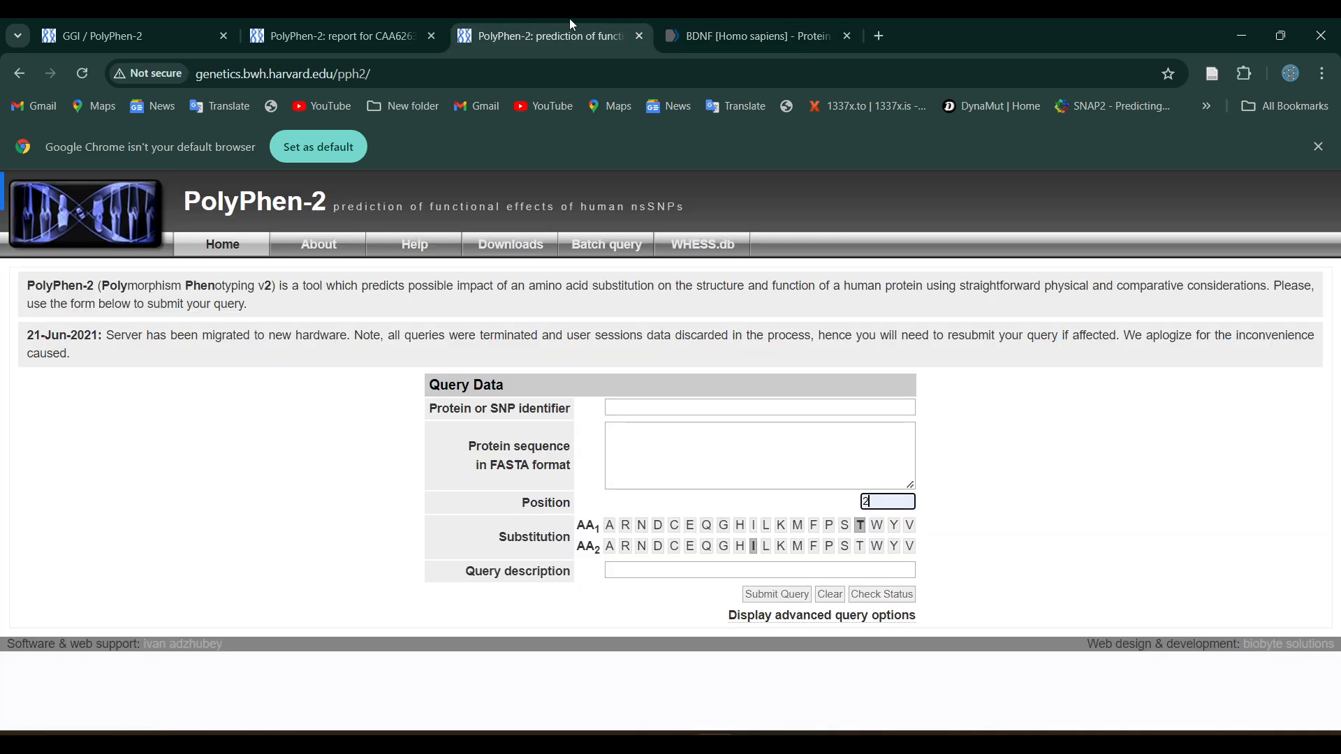
left_click(649, 444)
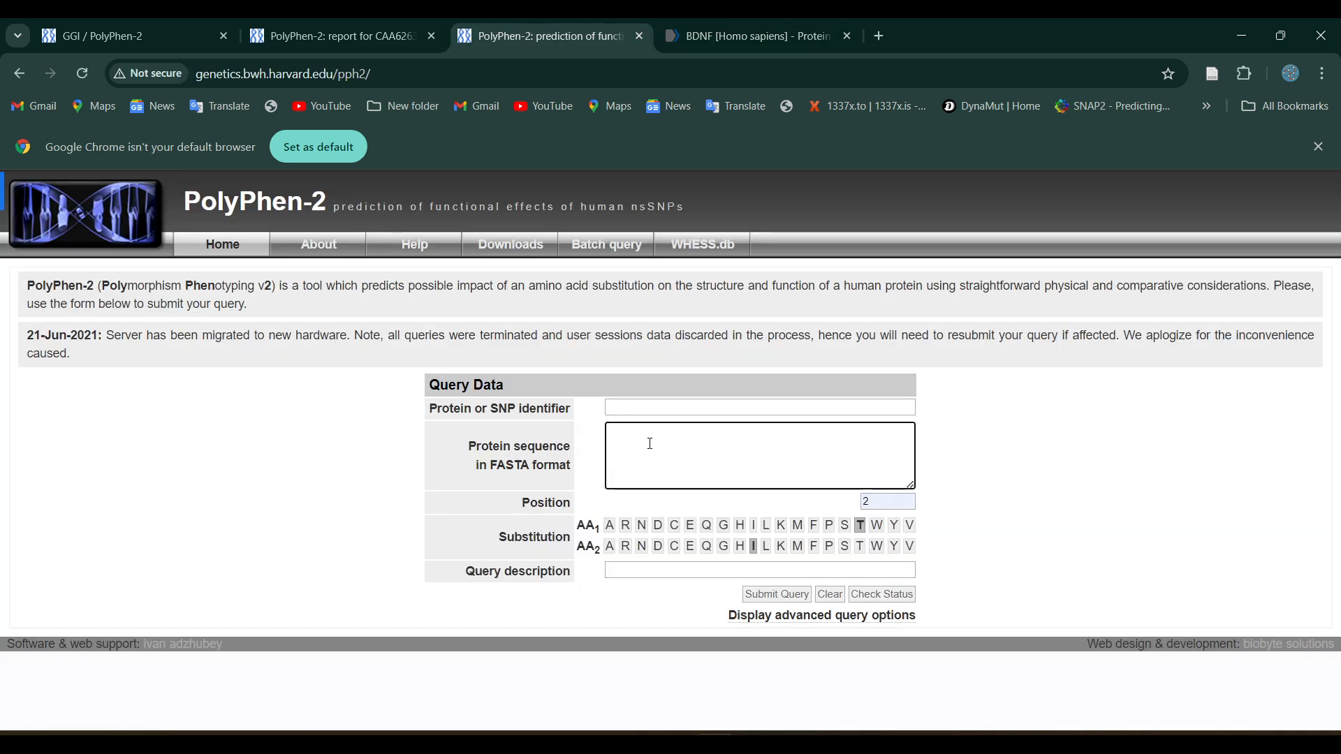
key("ctrl+v")
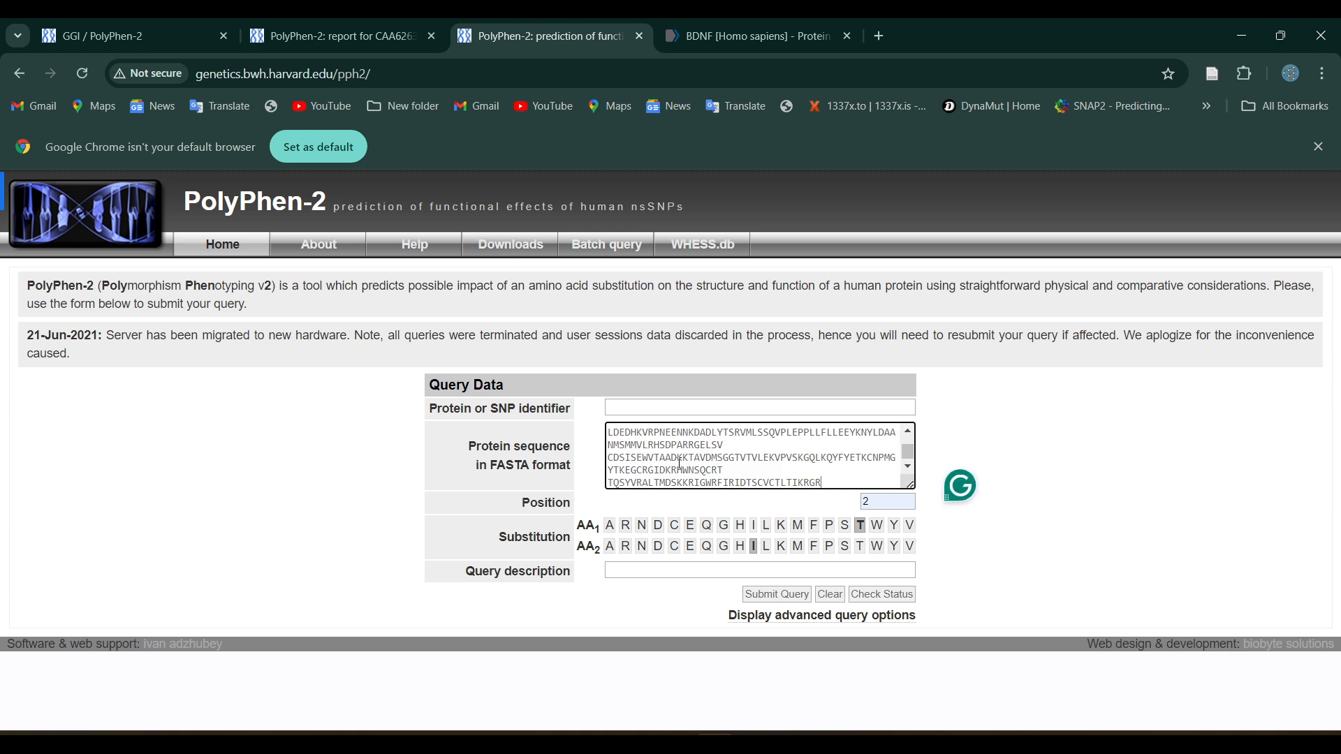
left_click(789, 599)
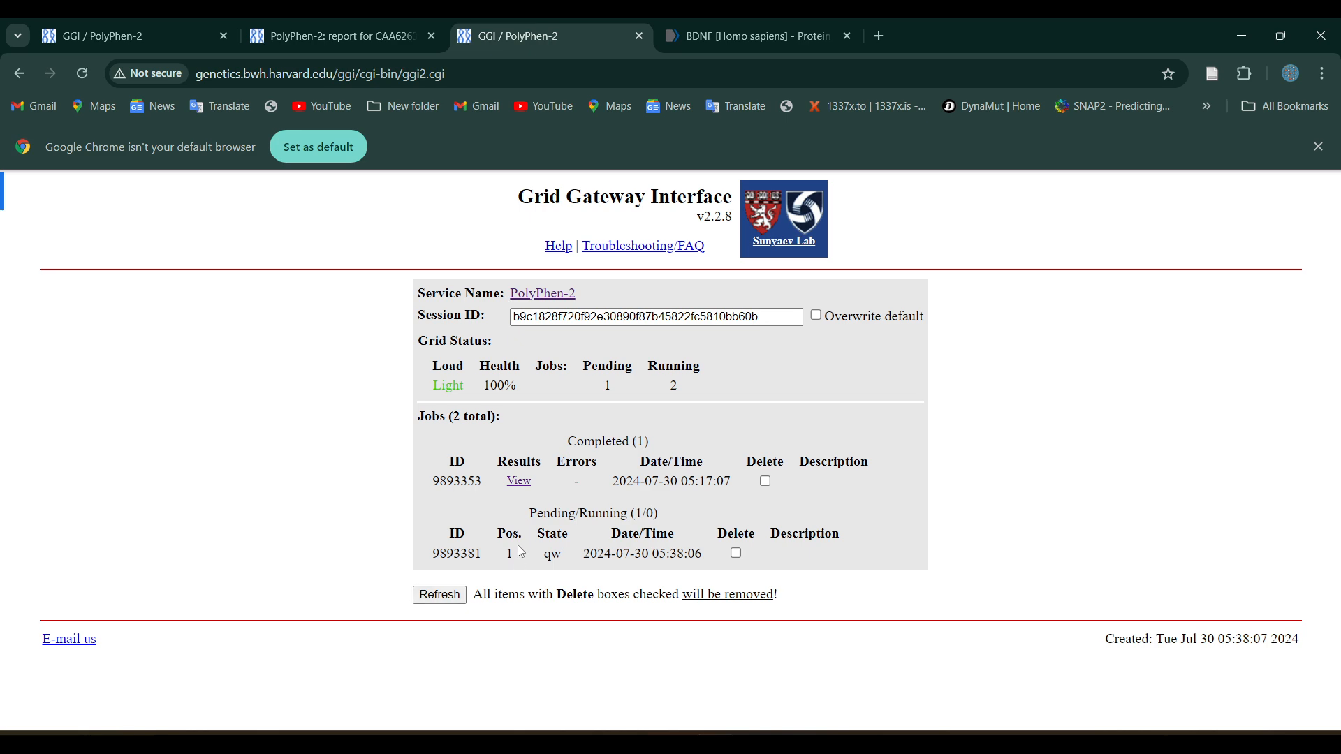
- Open the completed job's PolyPhen-2 report and examine its multiple sequence alignment around the mutation position
left_click(518, 482)
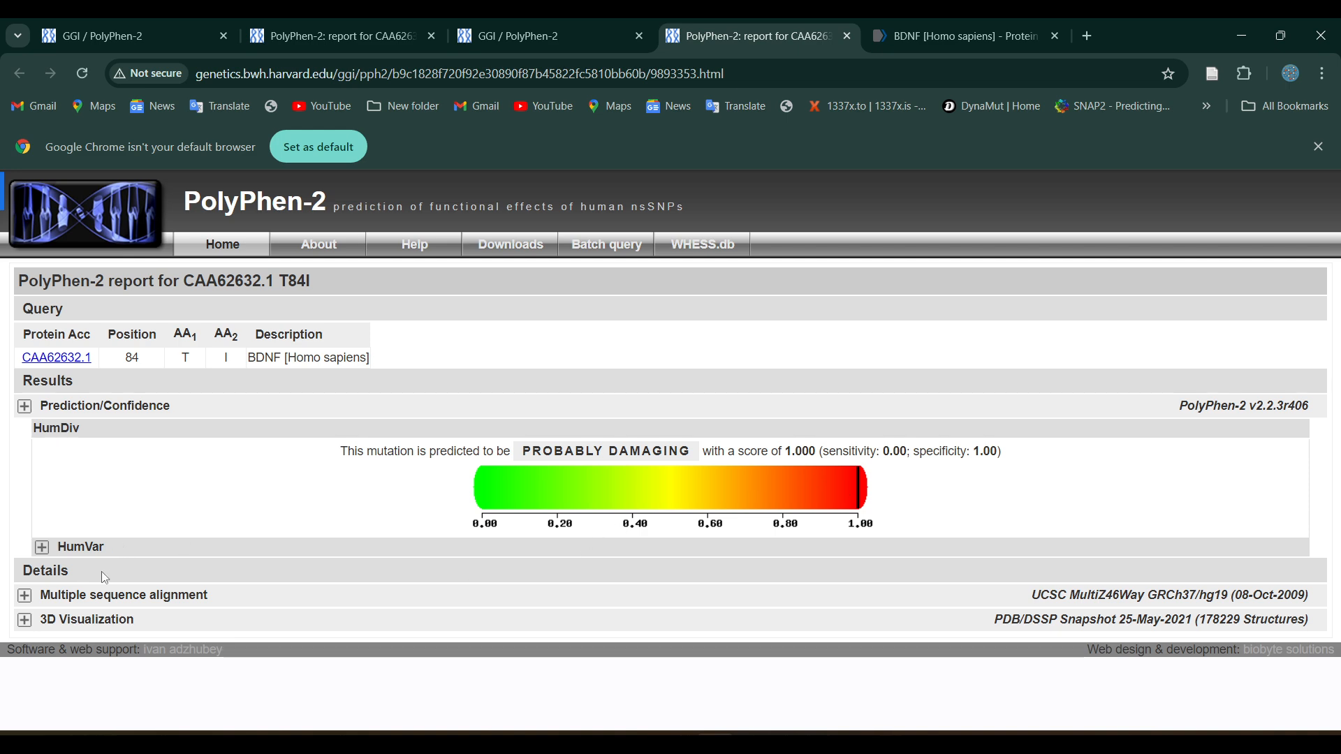
left_click(25, 596)
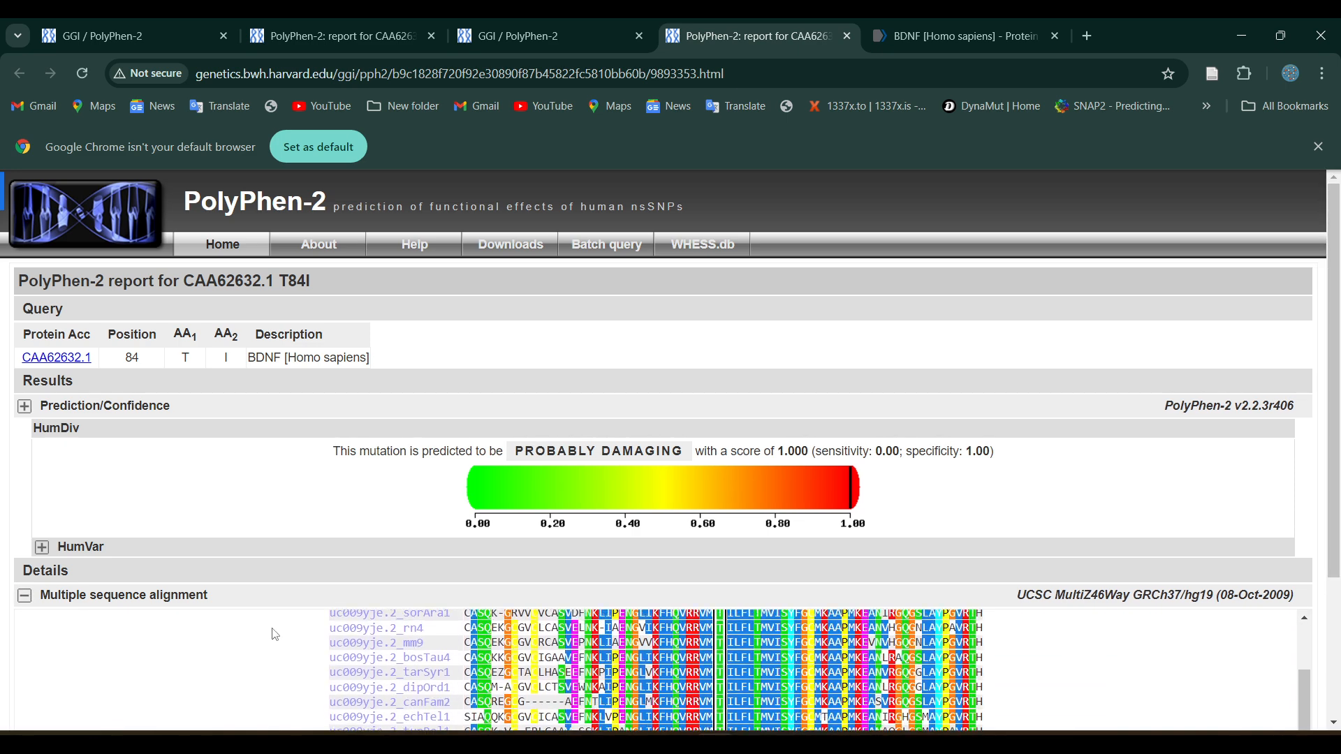
scroll(281, 579, "down", 3)
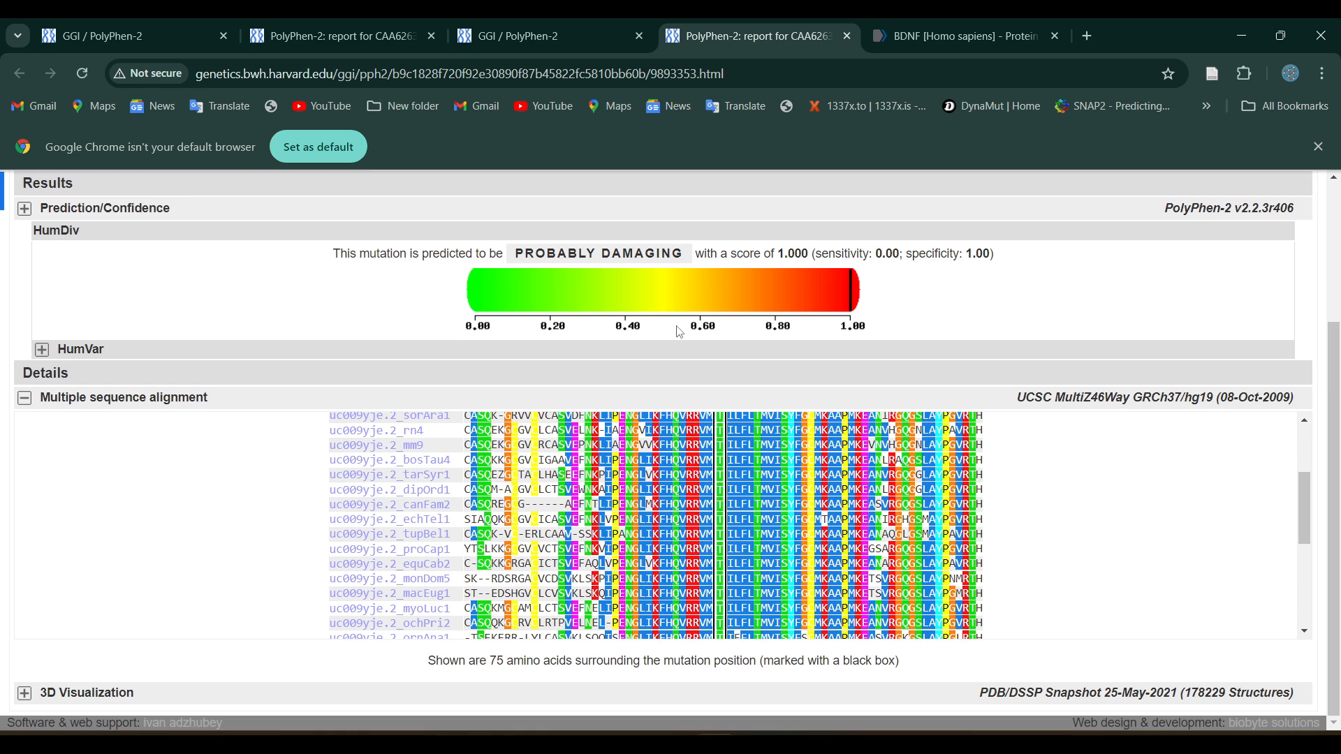
scroll(398, 428, "up", 5)
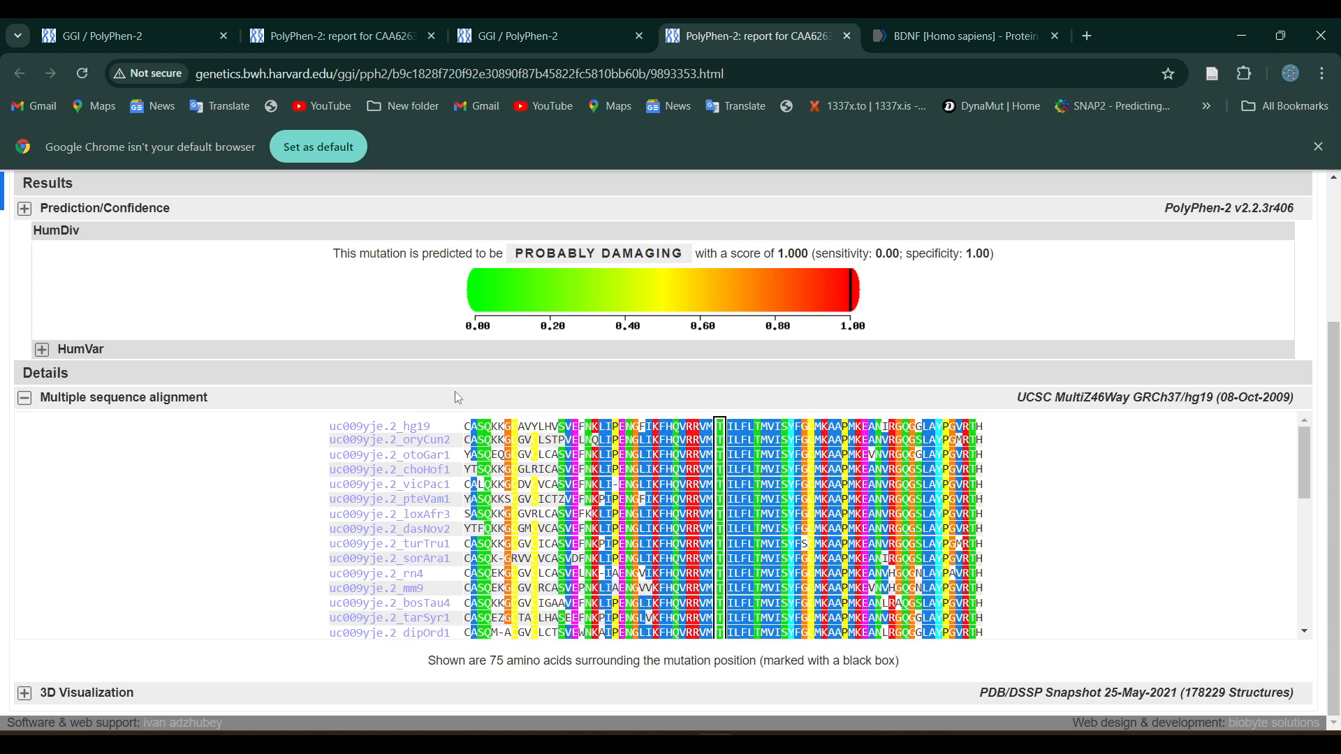
scroll(472, 373, "down", 3)
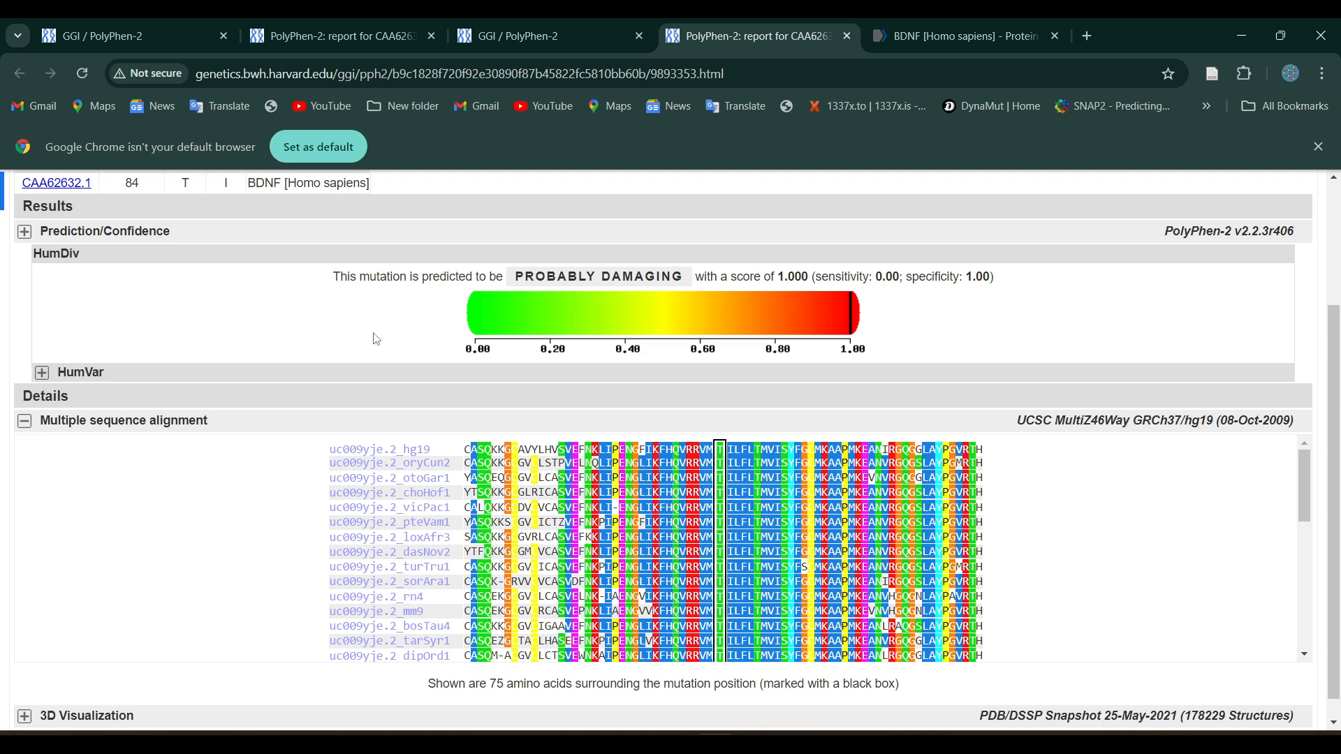
scroll(376, 339, "up", 3)
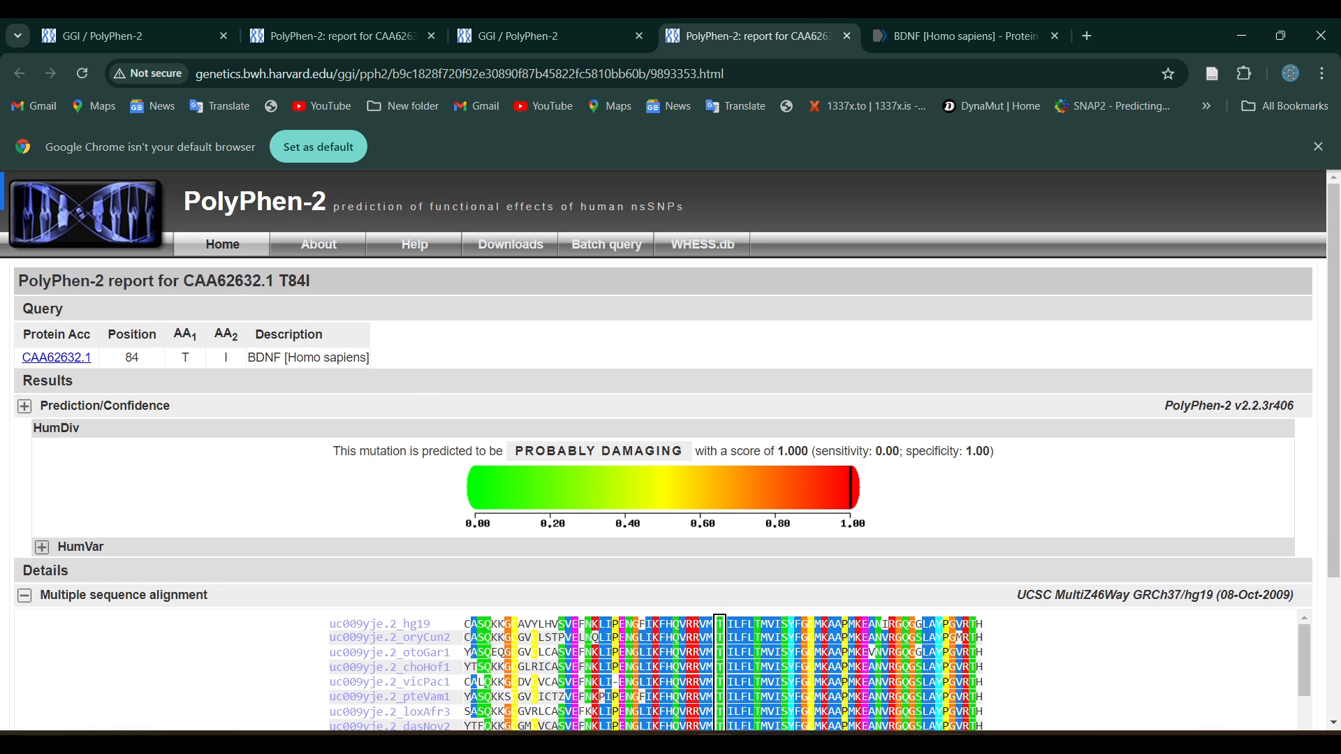